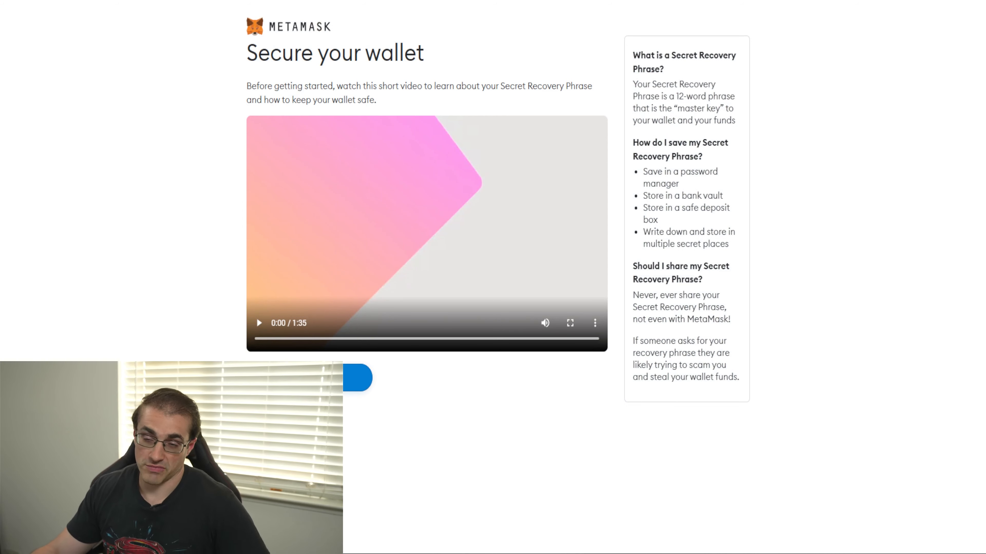
# Step: Reveal the Secret Recovery Phrase and complete the wallet setup through to the account overview, dismissing the portfolio site notice
pyautogui.click(310, 378)
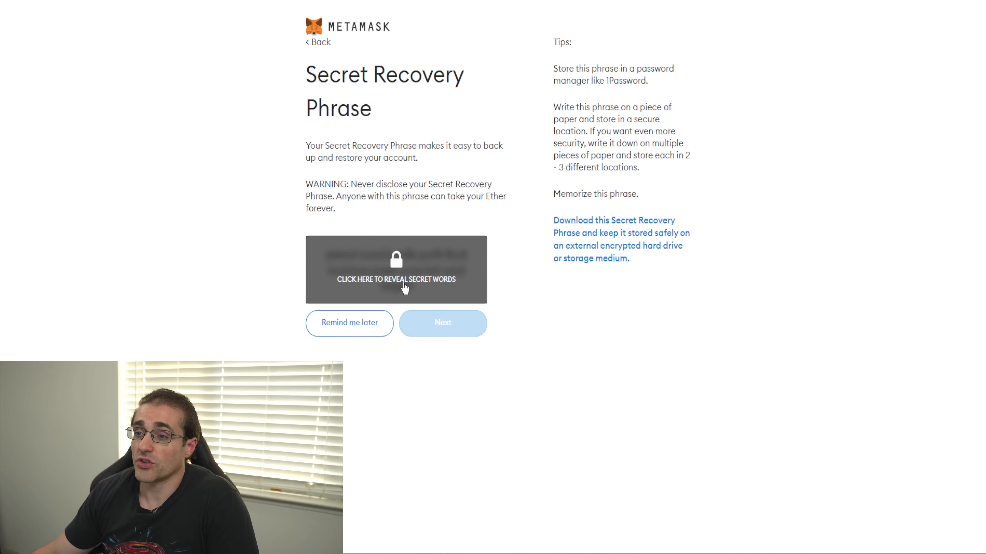
pyautogui.click(422, 281)
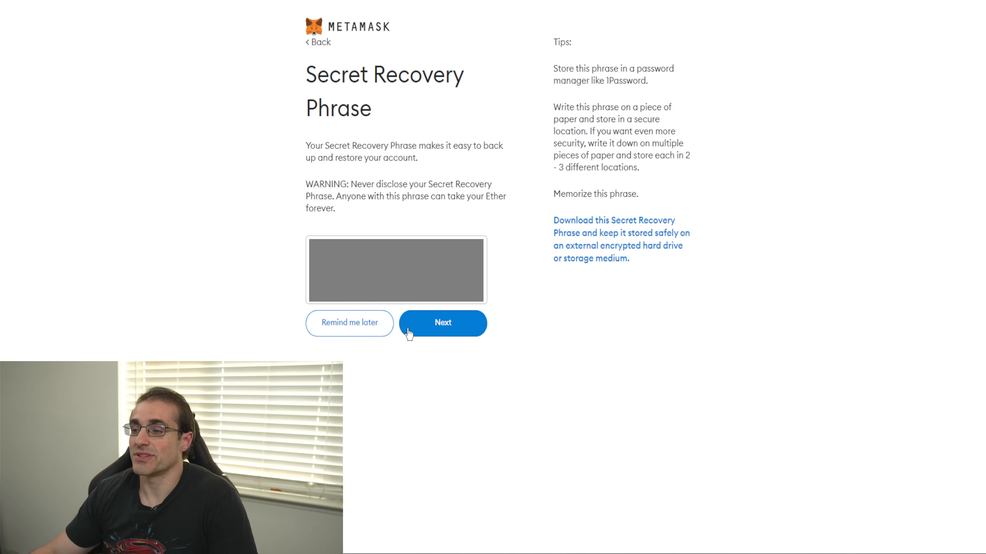
pyautogui.click(440, 331)
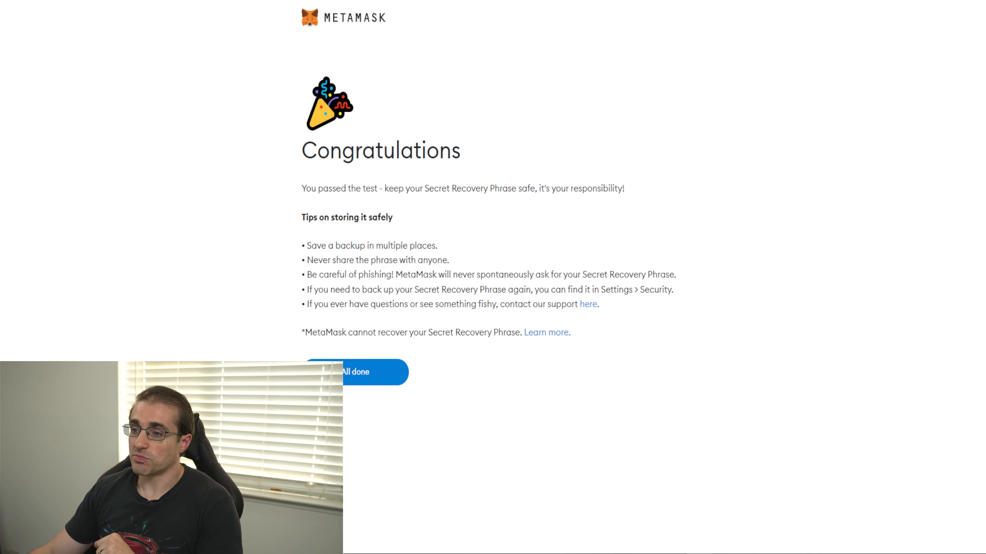
pyautogui.click(361, 371)
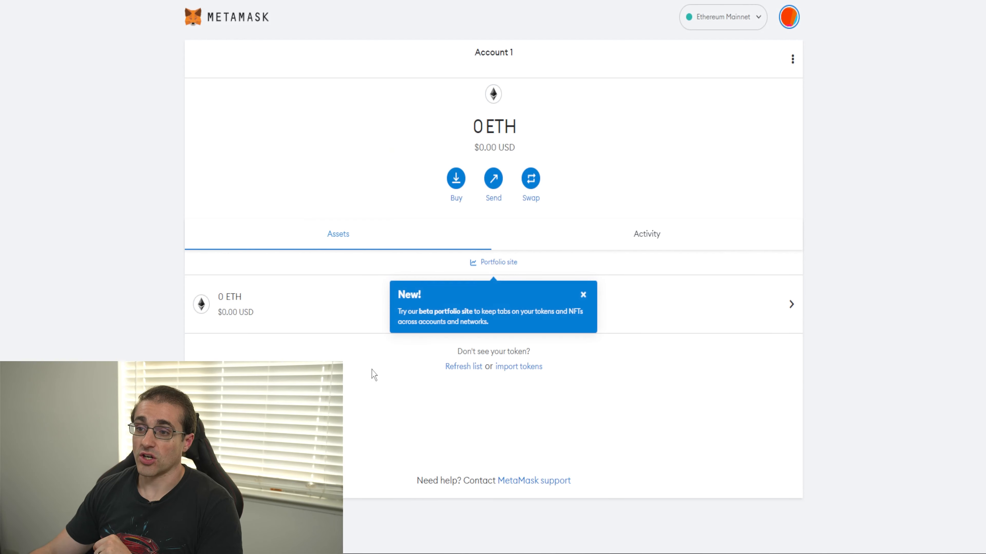
pyautogui.click(583, 294)
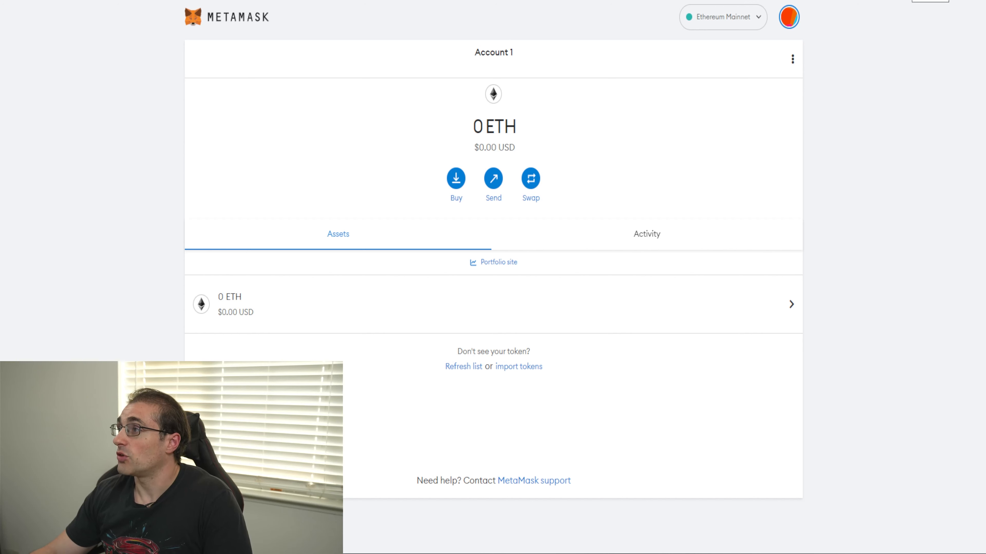
# Step: Pin the MetaMask extension to the browser toolbar and close the extensions list
pyautogui.click(907, 0)
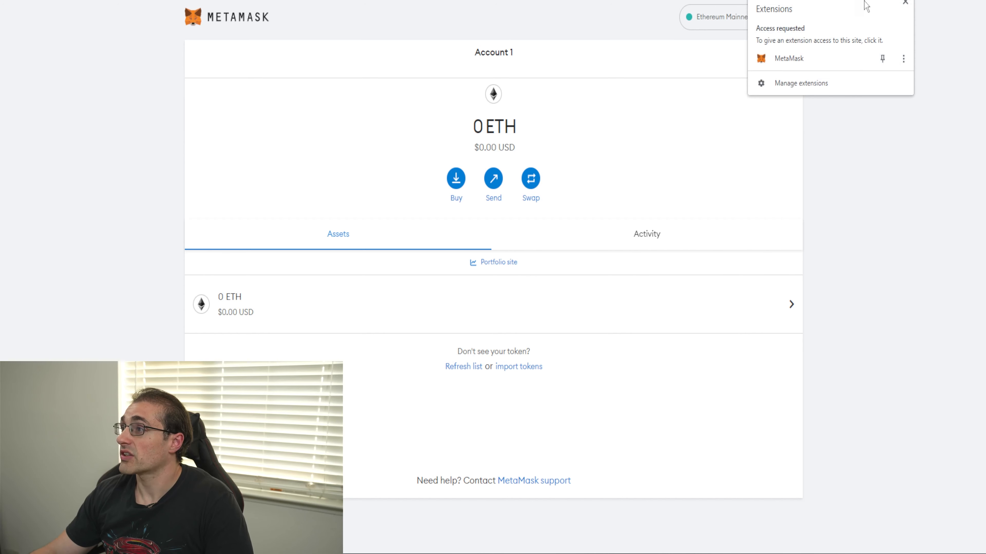
pyautogui.click(883, 59)
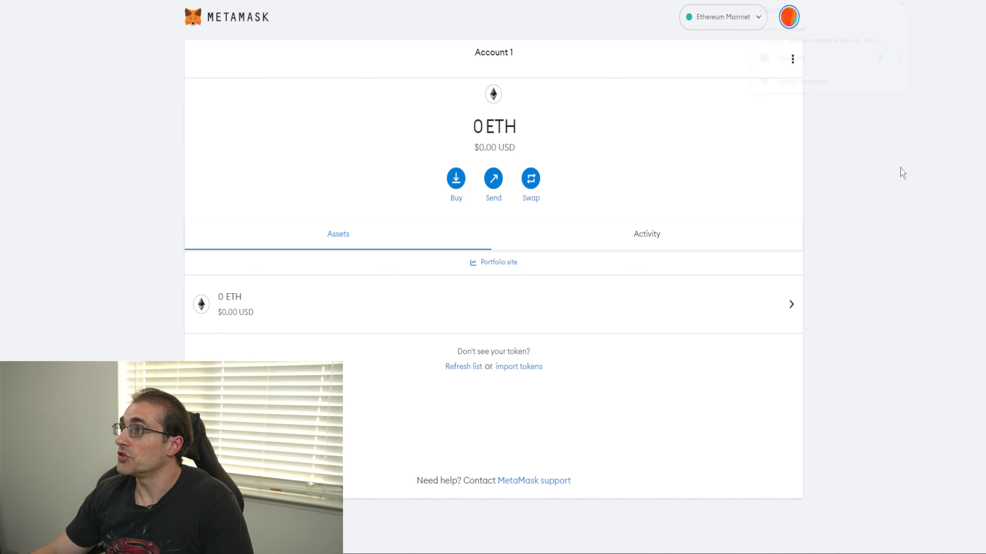
pyautogui.click(893, 204)
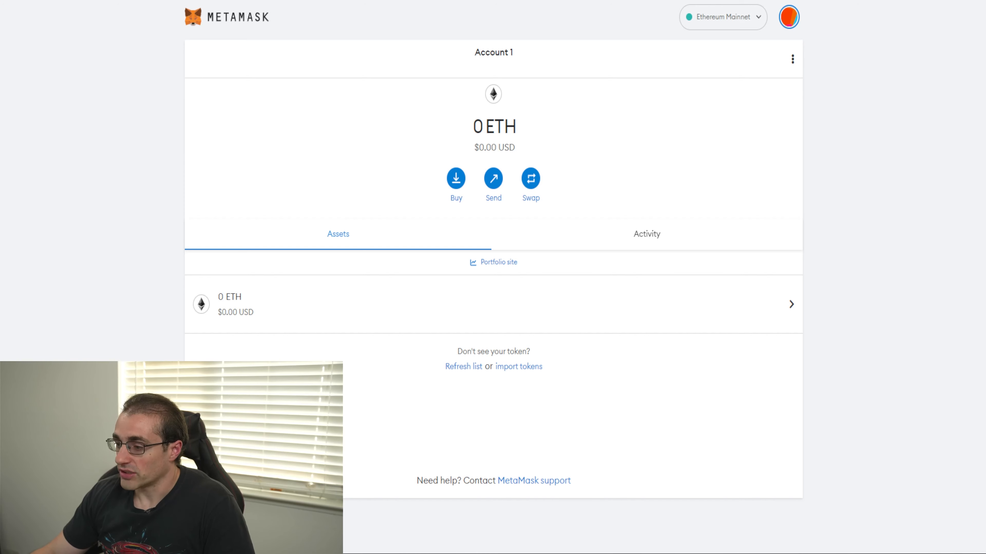
# Step: Examine the wallet in its pinned extension popup and the available networks in both the popup and the full-page view
pyautogui.click(890, 0)
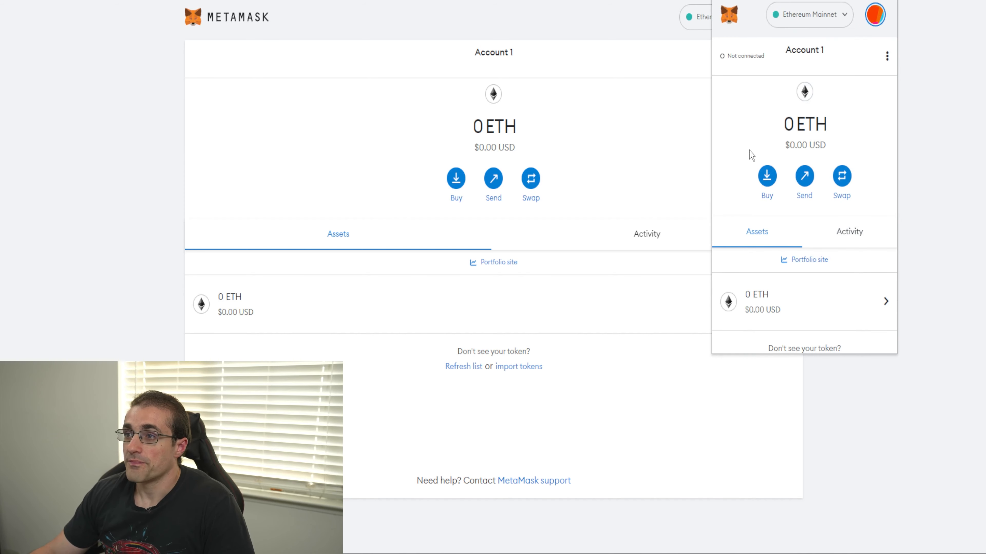
pyautogui.click(612, 150)
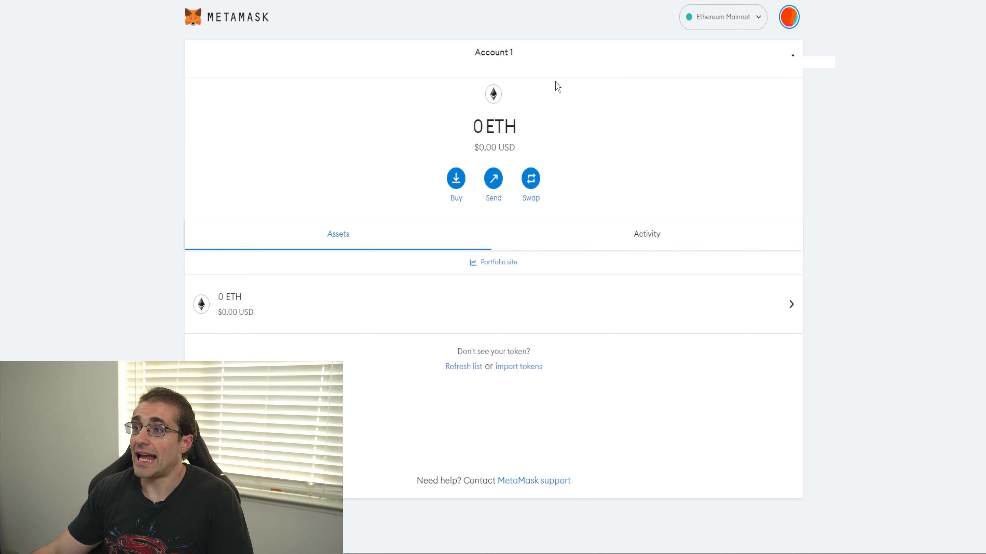
pyautogui.click(739, 18)
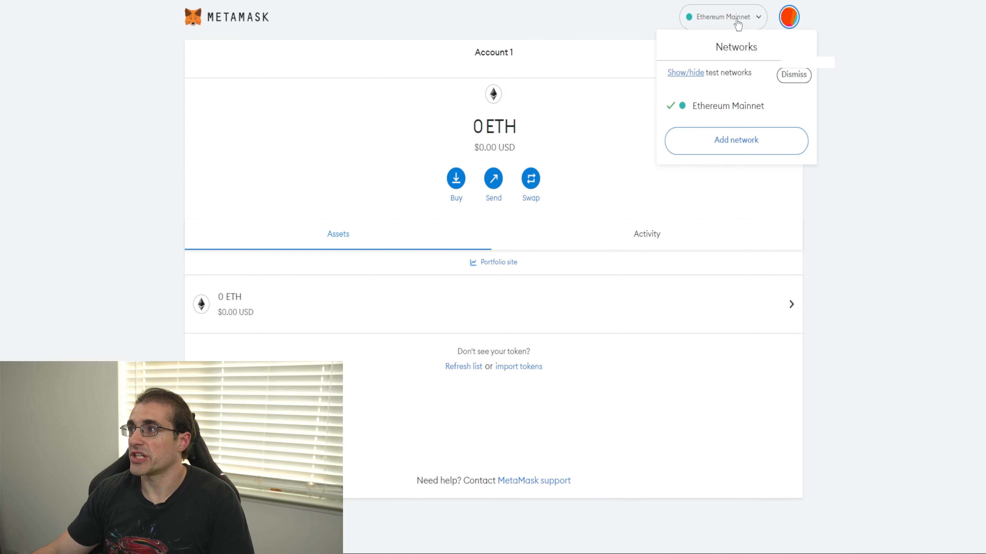
pyautogui.click(738, 16)
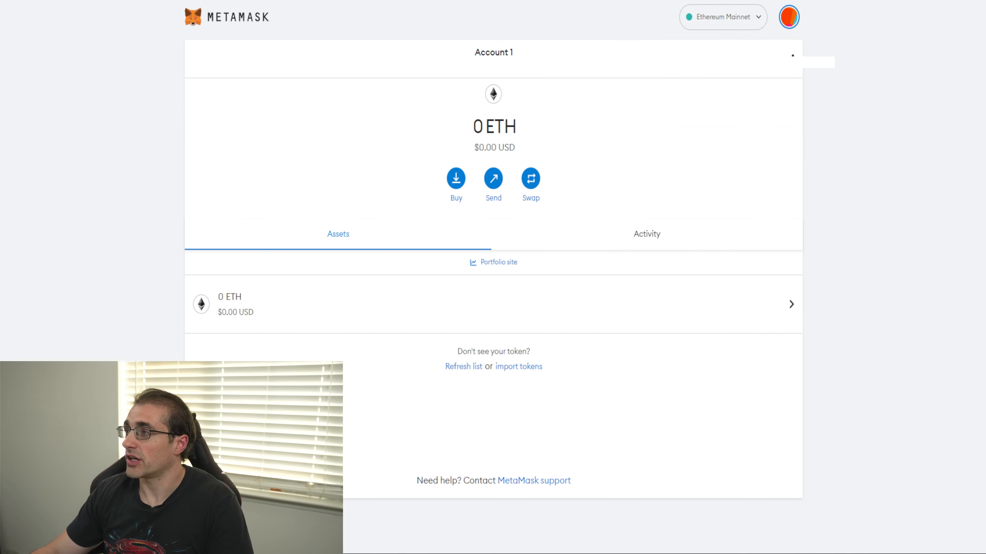
pyautogui.click(829, 17)
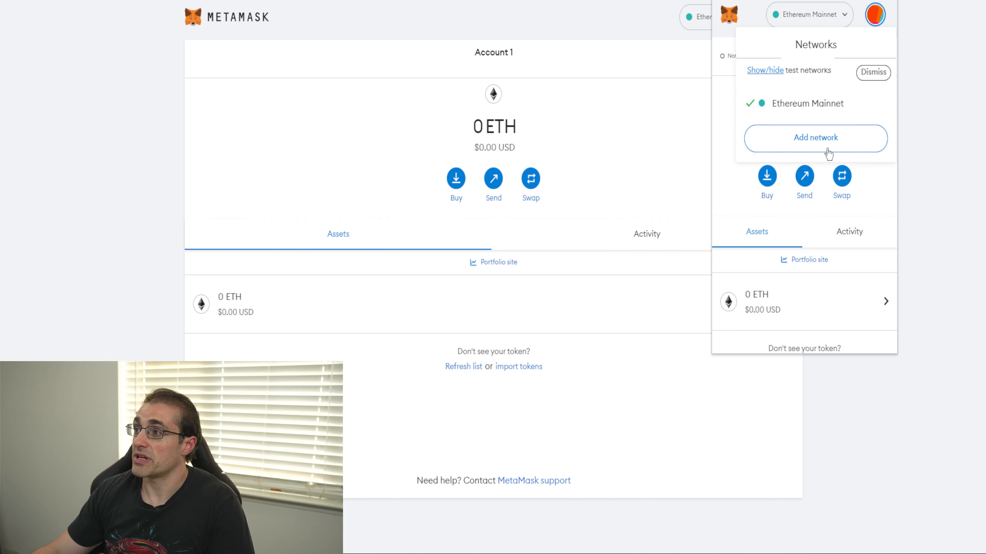
pyautogui.click(613, 162)
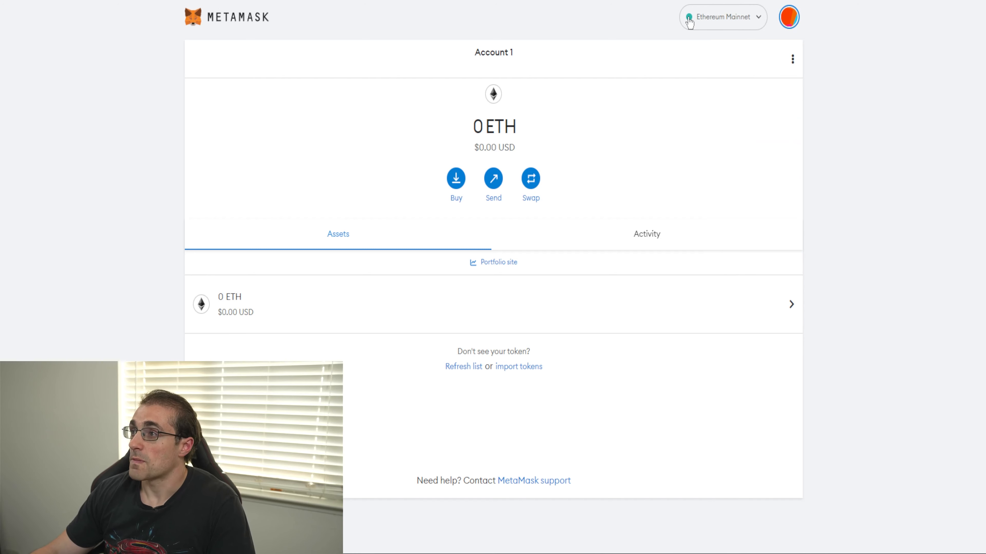
# Step: Start adding a custom network manually and set its network name to Avalanche
pyautogui.click(719, 25)
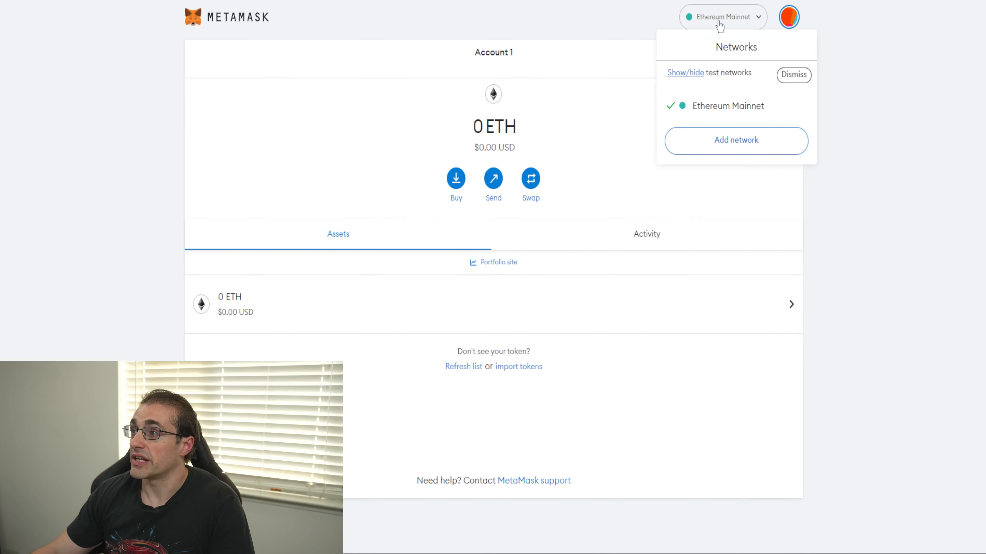
pyautogui.click(727, 153)
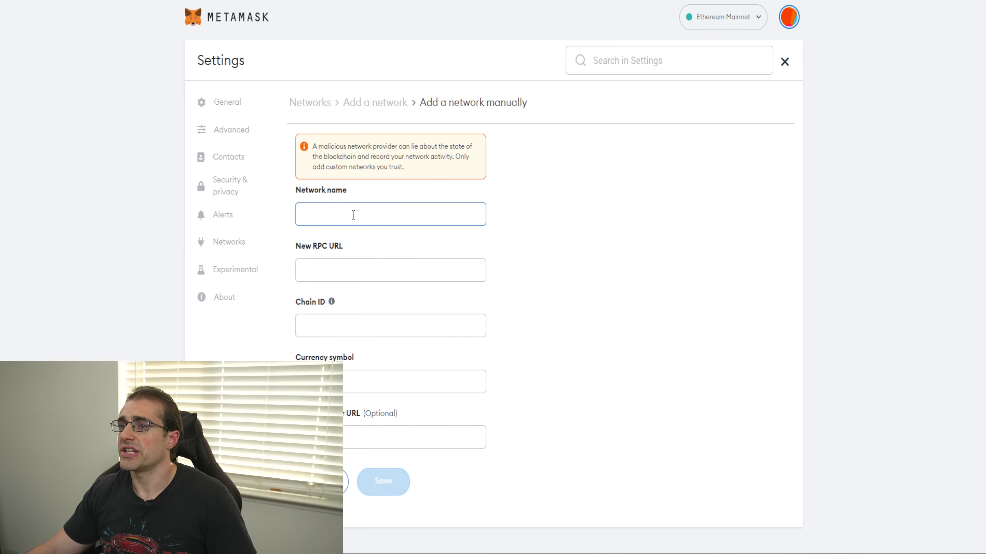
pyautogui.write('Avalanche')
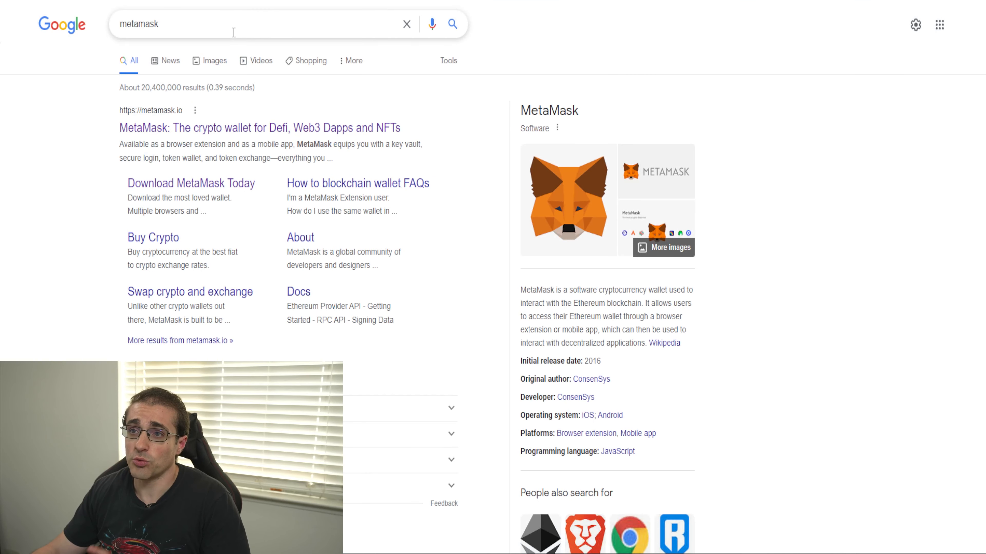
# Step: Search Google for "avalanche metamask" and open the support.avax.network article "How do I set up MetaMask on Avalanche?"
pyautogui.doubleClick(189, 24)
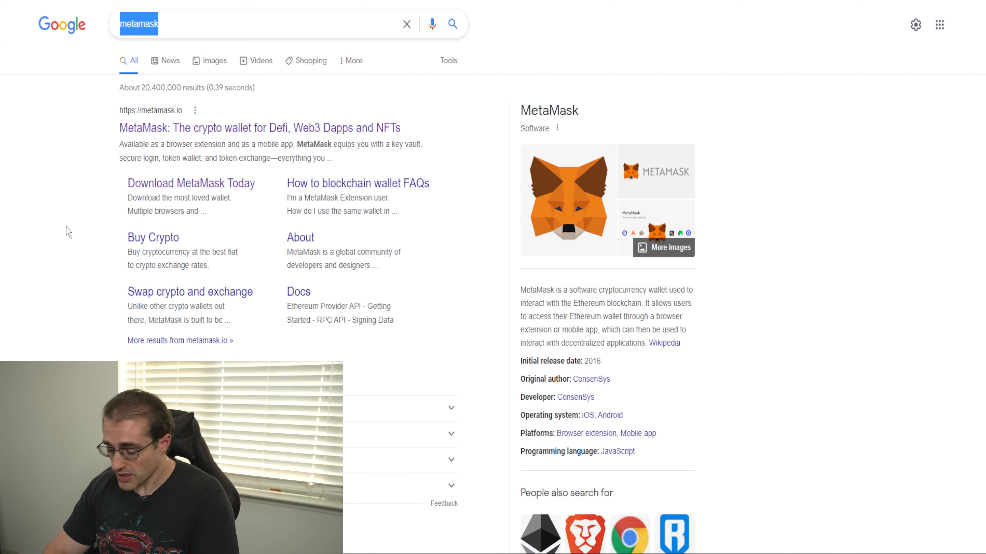
pyautogui.write('a')
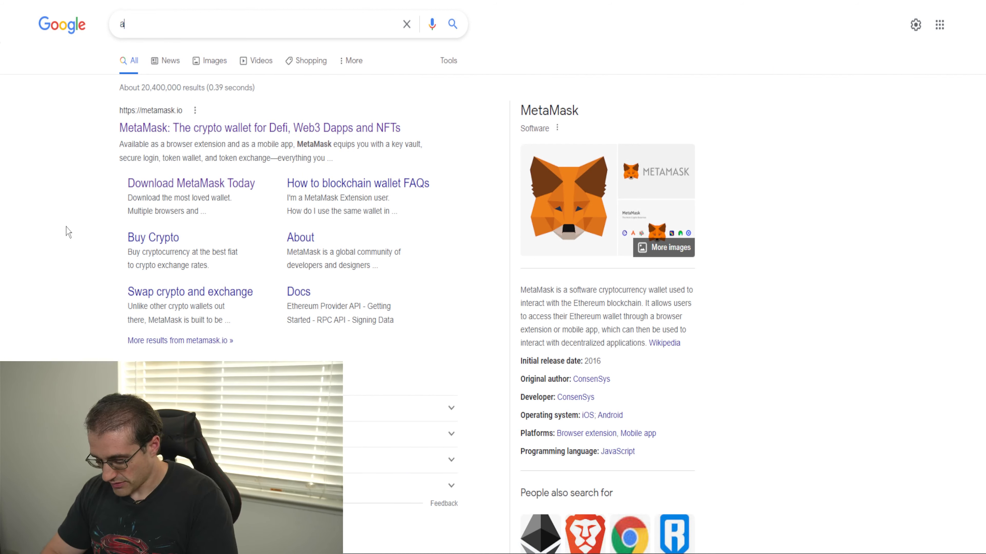
pyautogui.write('valanche metamask')
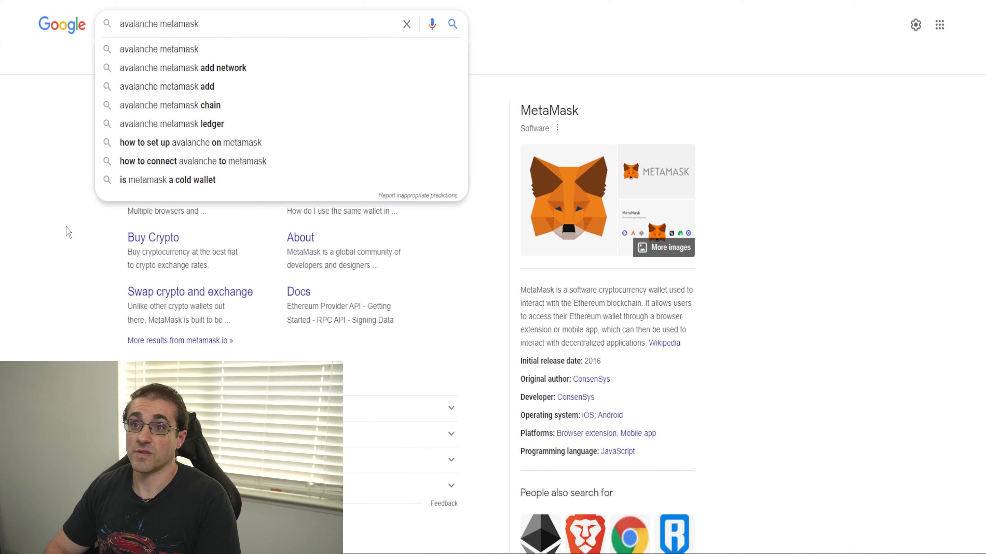
pyautogui.press('Return')
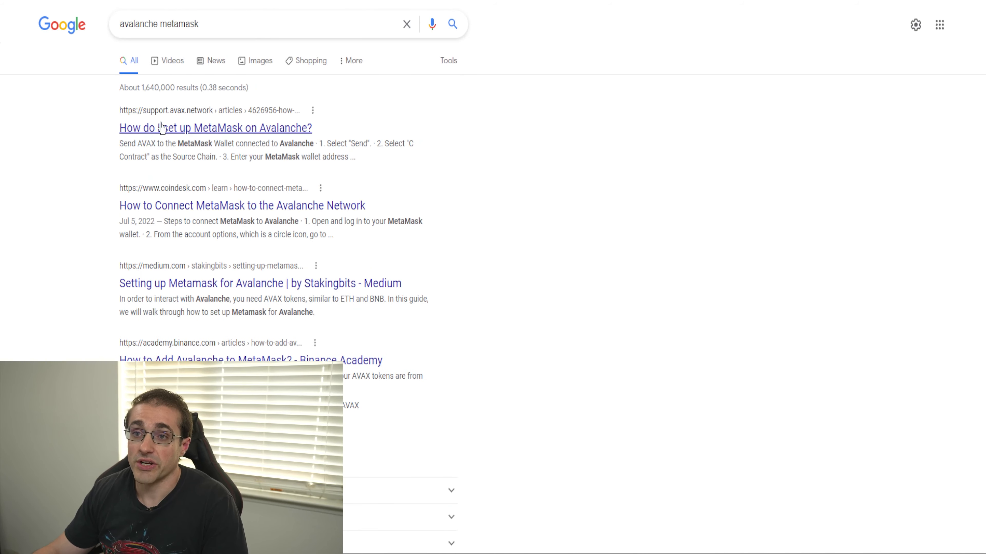
pyautogui.click(214, 129)
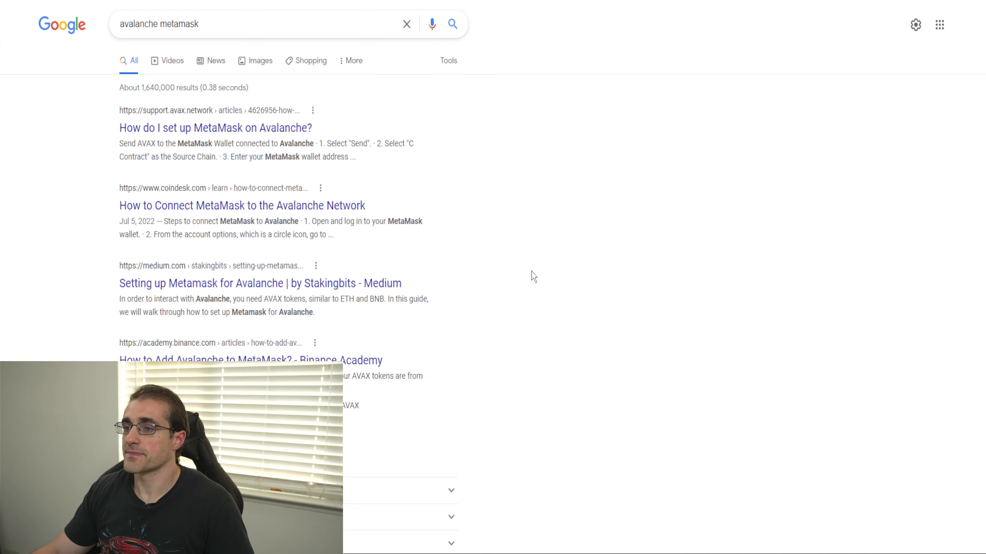
# Step: Enlarge the support article to 150% and examine its list of Avalanche network settings
pyautogui.scroll(-15, 826, 357)
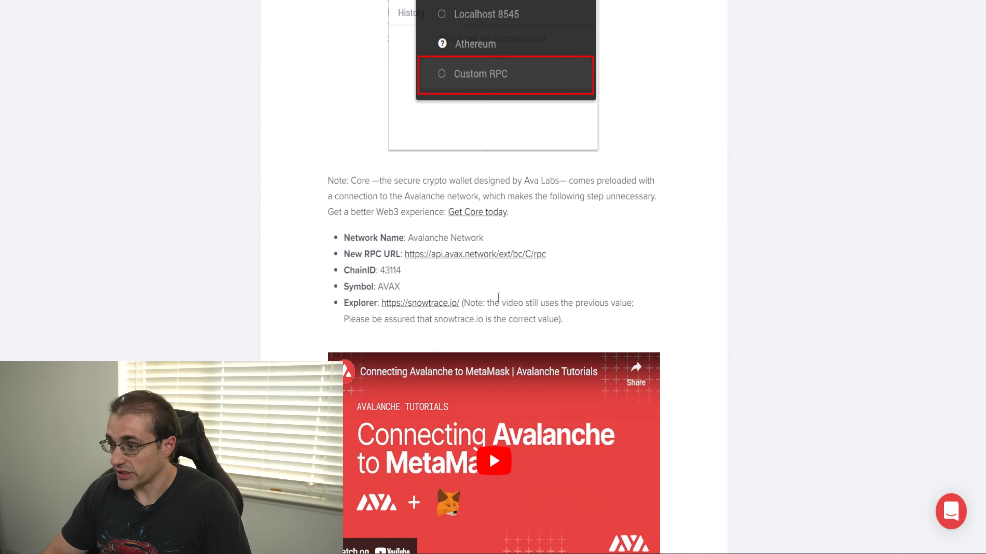
pyautogui.hotkey('ctrl', '+')
pyautogui.hotkey('ctrl', '+')
pyautogui.hotkey('ctrl', '+')
pyautogui.scroll(-4, 440, 330)
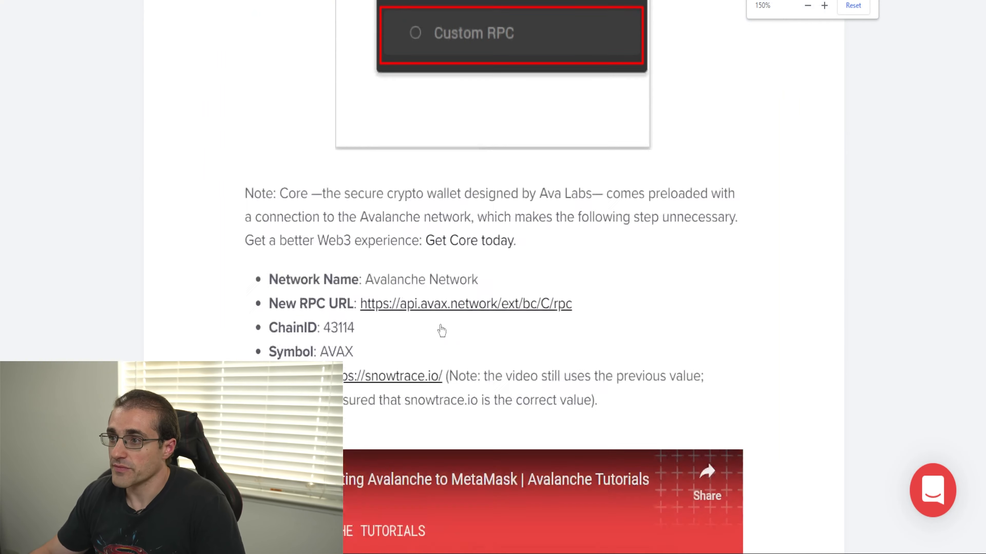
pyautogui.moveTo(258, 182); pyautogui.dragTo(656, 298)
pyautogui.click(671, 252)
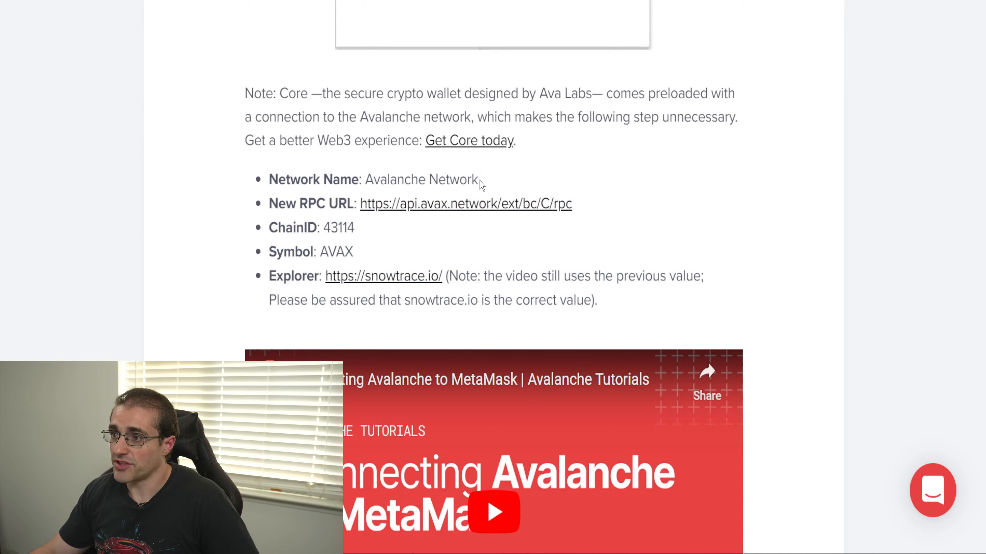
pyautogui.moveTo(479, 182); pyautogui.dragTo(365, 181)
pyautogui.click(429, 171)
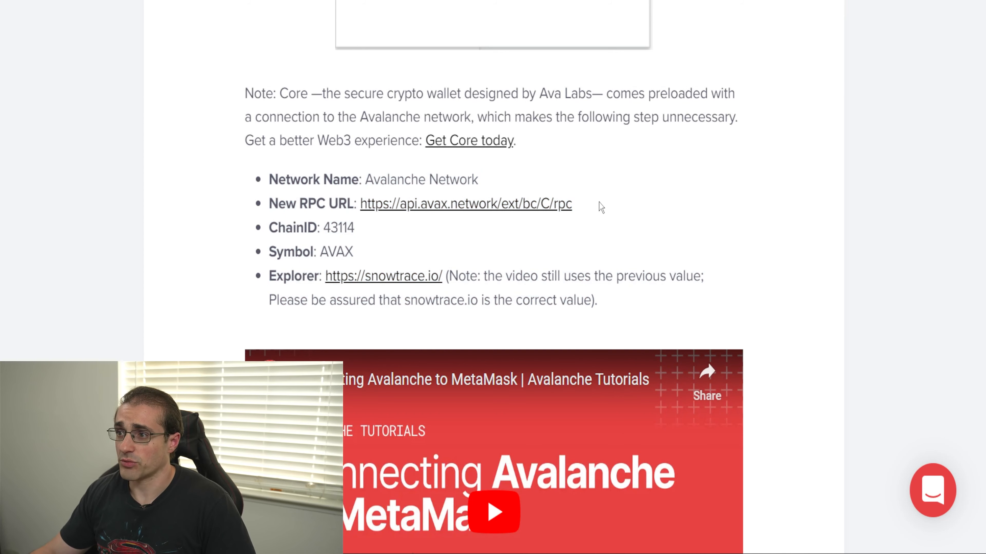
pyautogui.moveTo(574, 205); pyautogui.dragTo(360, 210)
pyautogui.hotkey('ctrl', 'c')
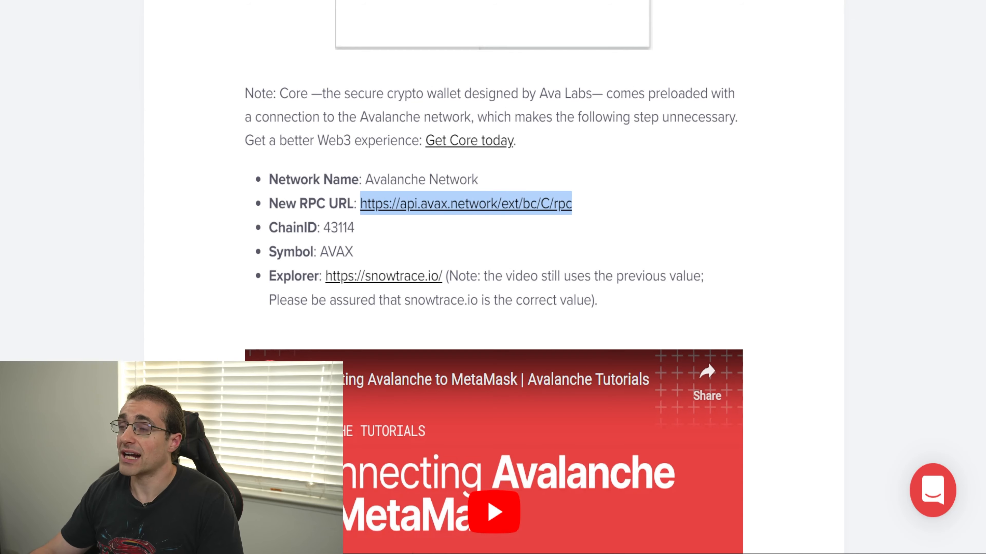
pyautogui.hotkey('alt', 'Tab')
pyautogui.rightClick(366, 270)
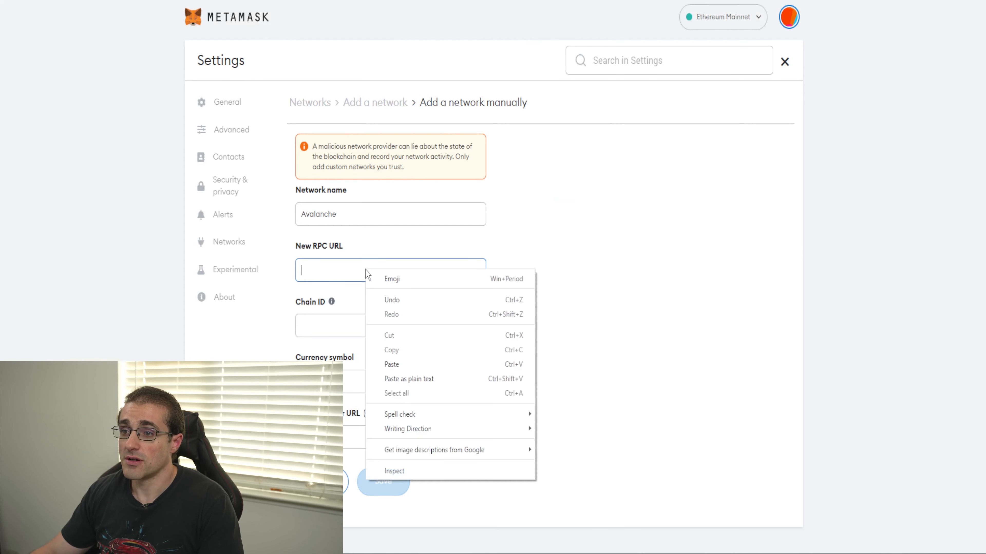
pyautogui.click(417, 364)
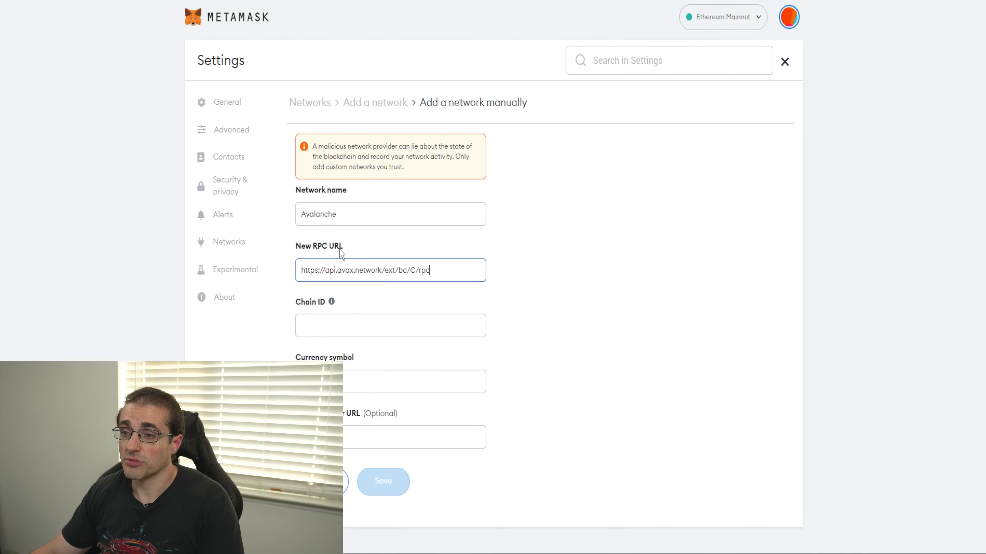
# Step: Set the network's chain ID to 43114 and its currency symbol to AVAX, following the article
pyautogui.hotkey('alt', 'Tab')
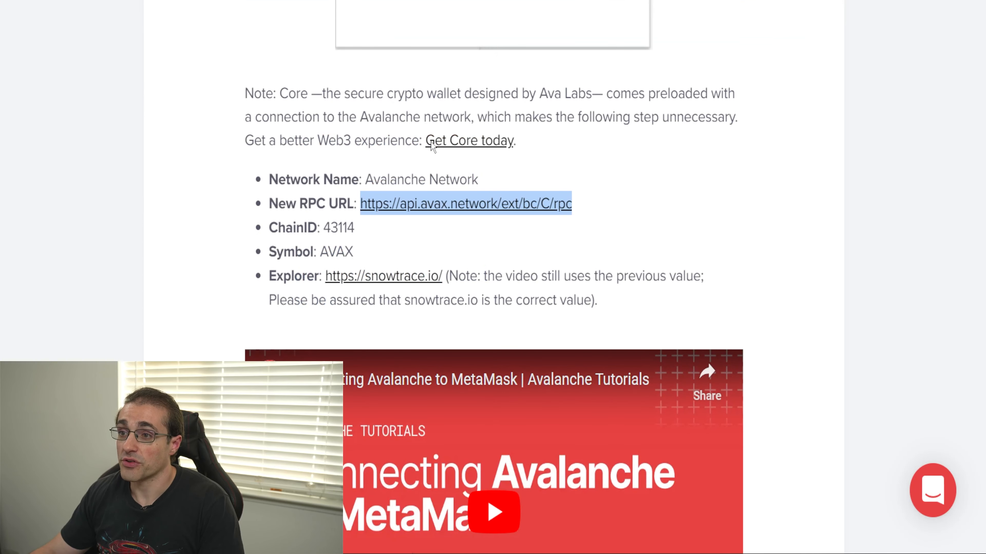
pyautogui.hotkey('alt', 'Tab')
pyautogui.click(373, 326)
pyautogui.write('43114')
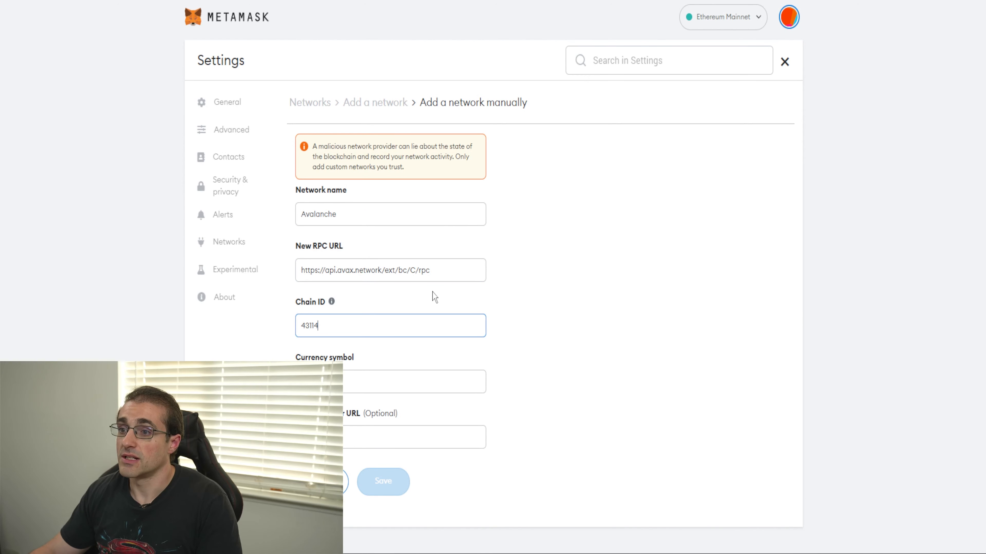
pyautogui.hotkey('alt', 'Tab')
pyautogui.hotkey('alt', 'Tab')
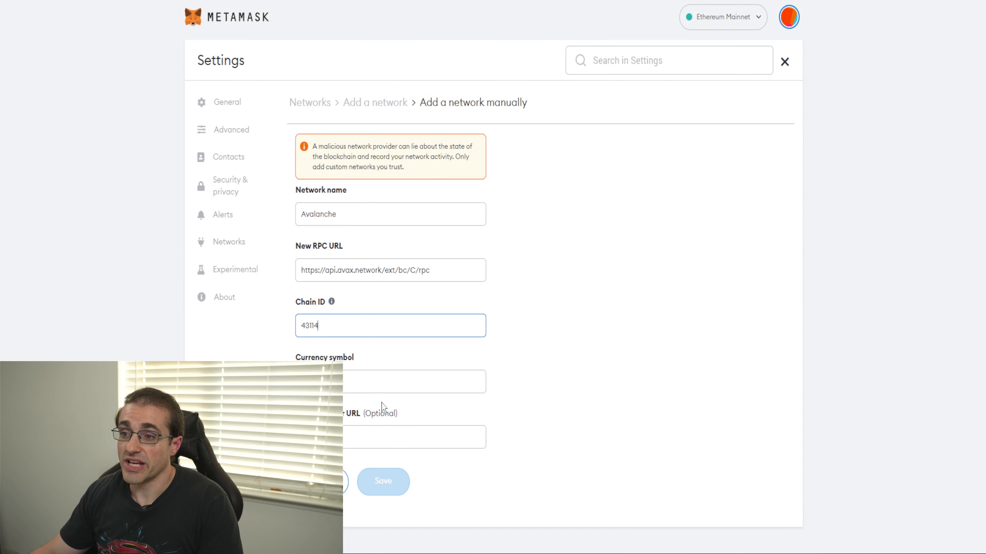
pyautogui.click(378, 383)
pyautogui.write('AVAX')
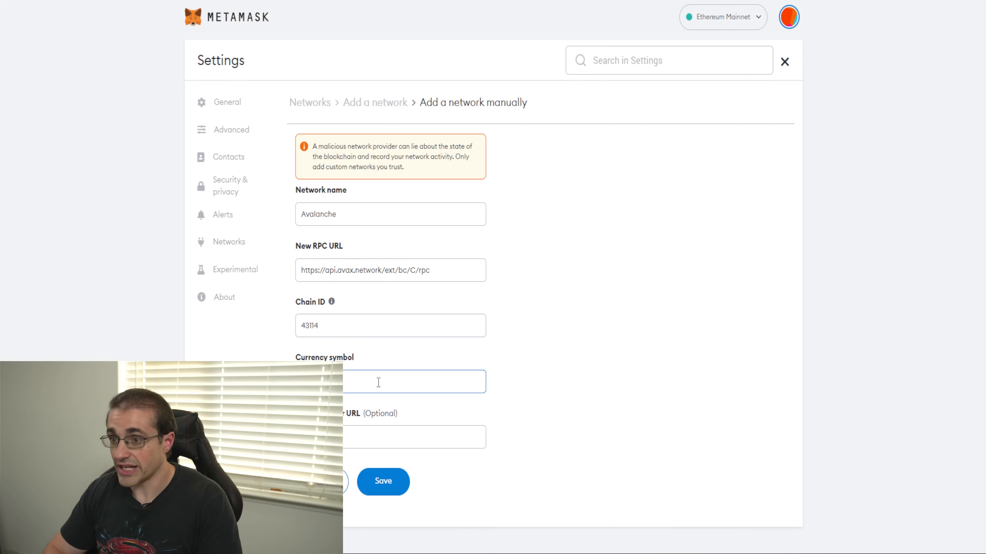
pyautogui.click(355, 437)
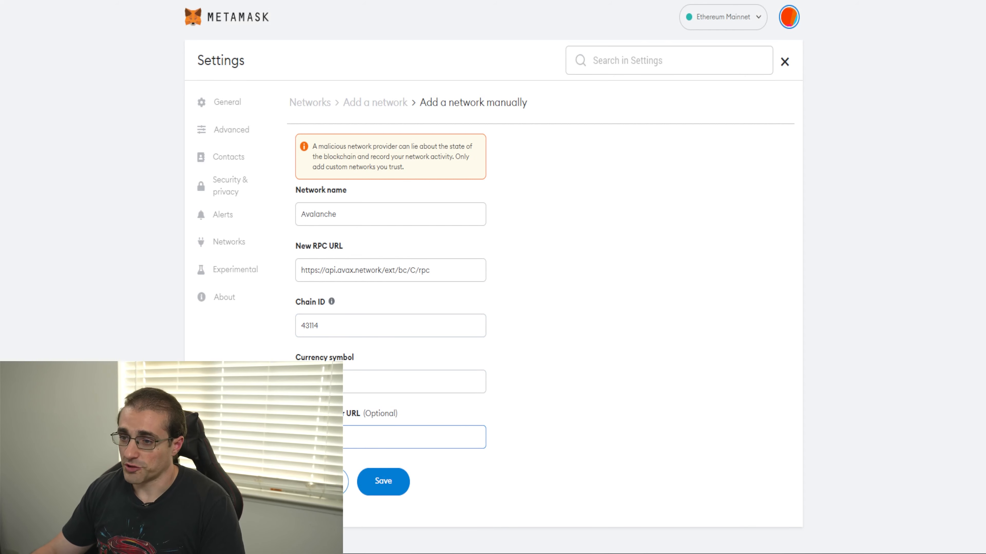
pyautogui.hotkey('alt', 'Tab')
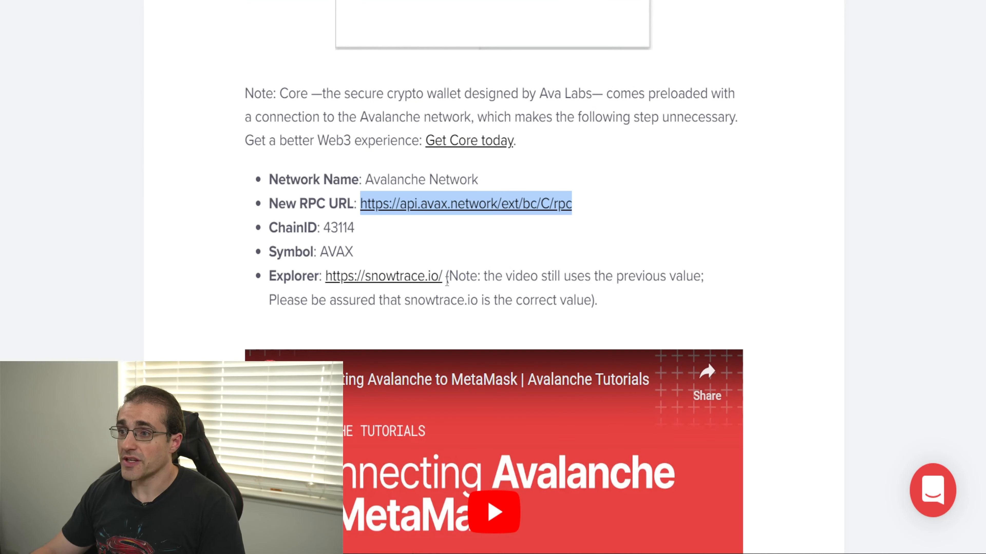
pyautogui.moveTo(447, 278); pyautogui.dragTo(325, 276)
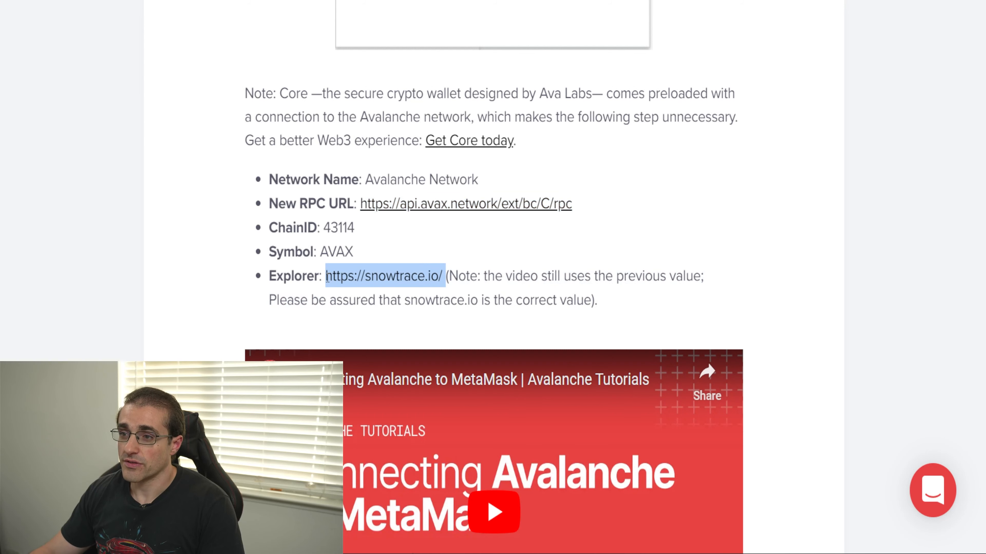
pyautogui.hotkey('ctrl', 'c')
pyautogui.hotkey('alt', 'Tab')
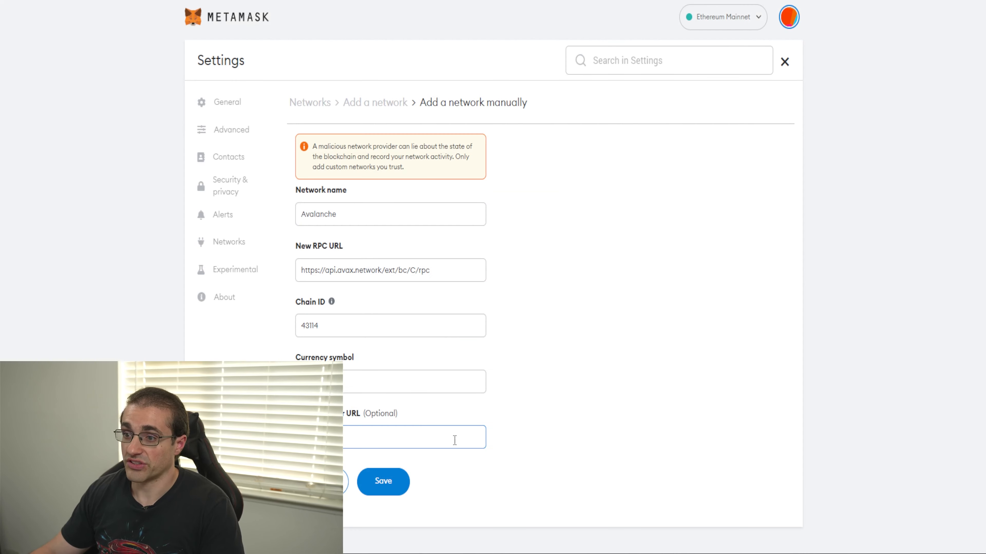
pyautogui.hotkey('ctrl', 'v')
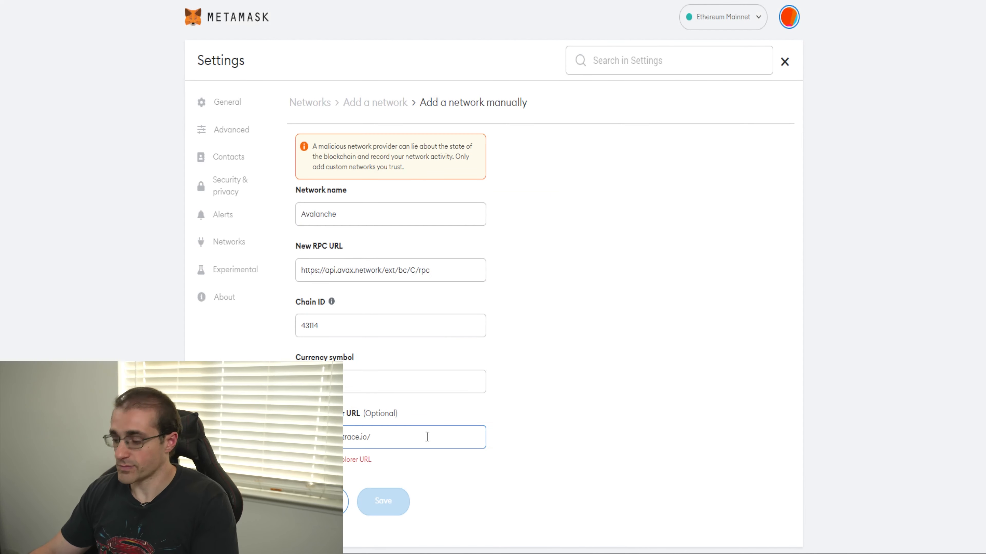
# Step: Remove the trailing space from the block explorer URL, then save the Avalanche network and dismiss the network-switch notice
pyautogui.press('BackSpace')
pyautogui.click(458, 506)
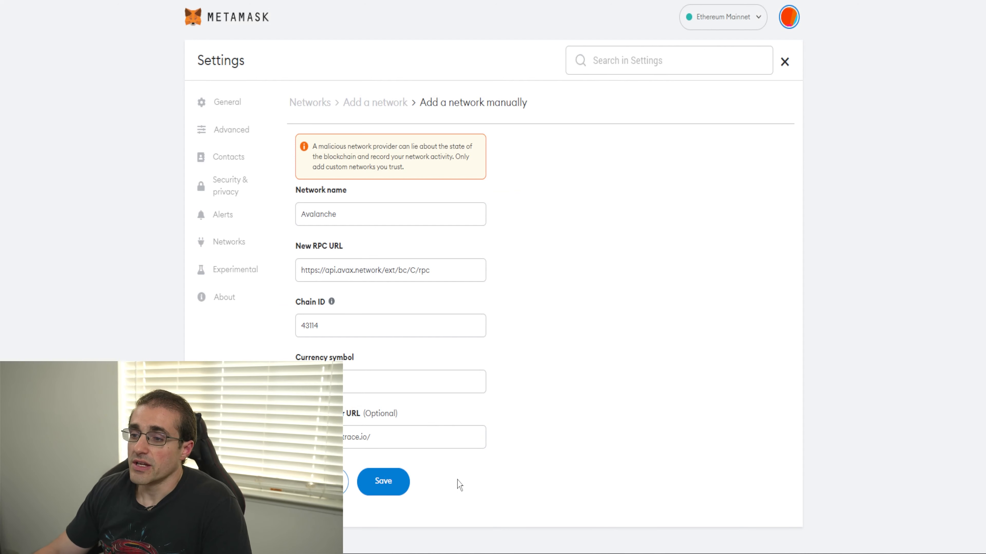
pyautogui.click(378, 496)
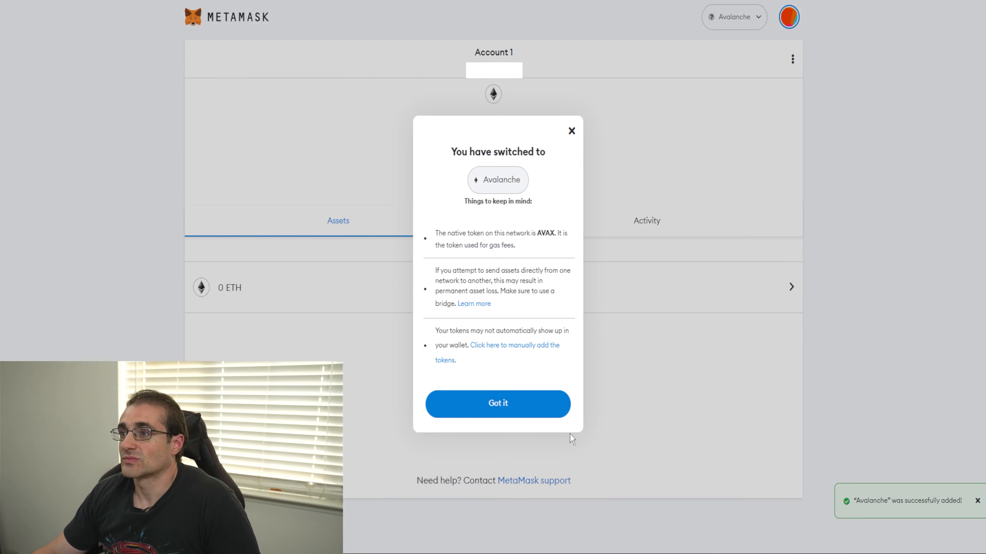
pyautogui.click(509, 414)
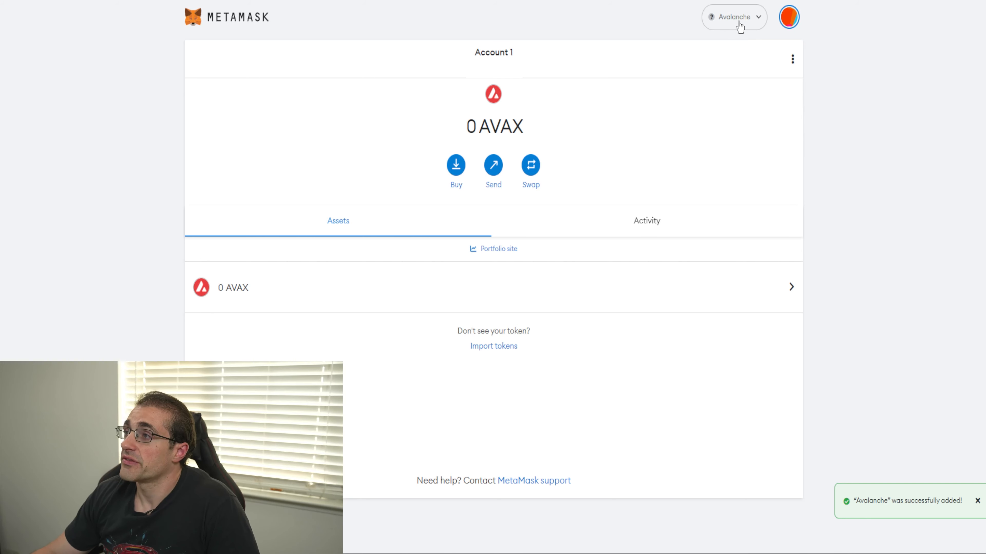
# Step: Switch the wallet's active network to Ethereum Mainnet and back to Avalanche
pyautogui.click(740, 31)
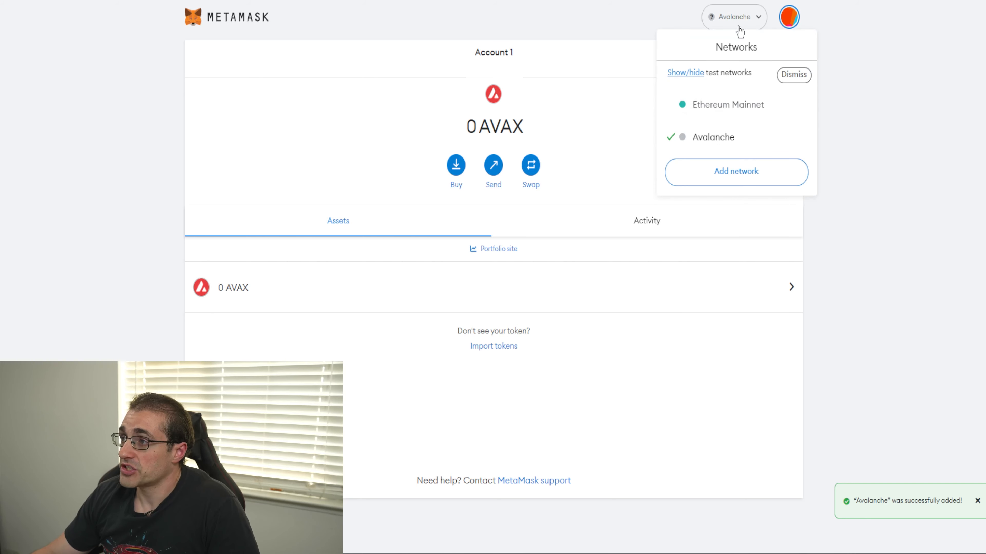
pyautogui.click(733, 104)
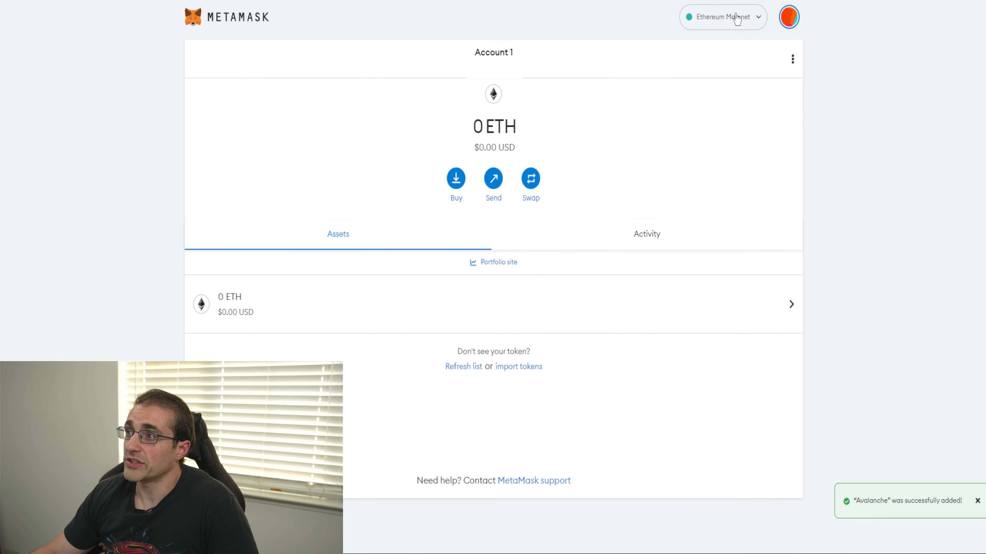
pyautogui.click(732, 26)
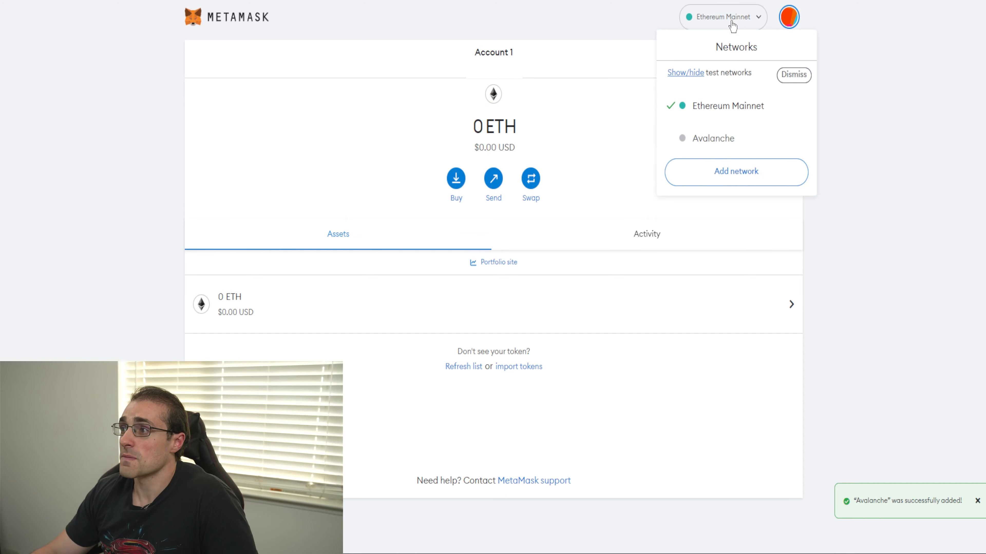
pyautogui.click(718, 140)
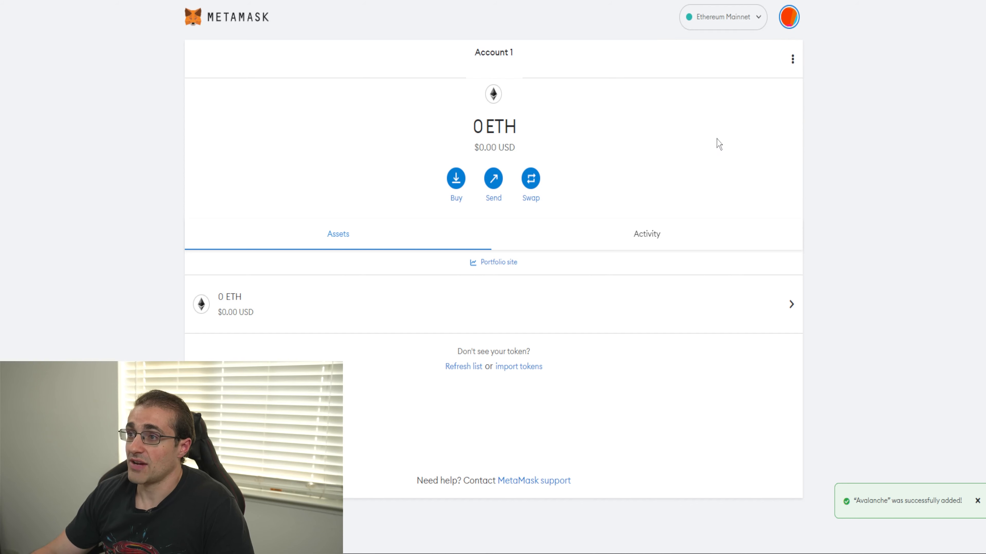